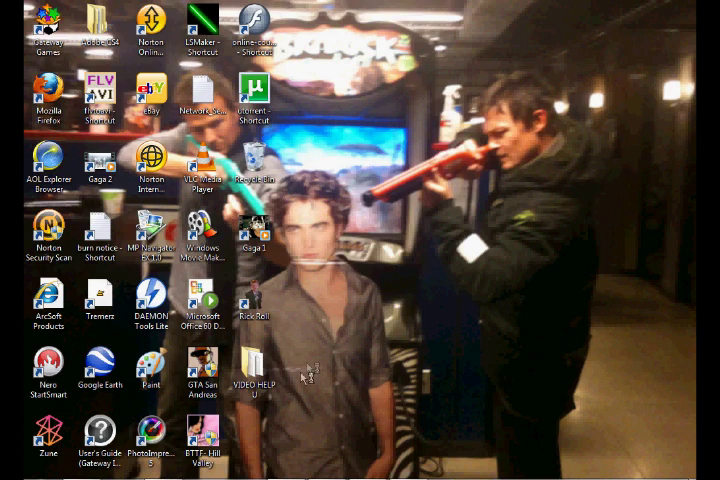
Step: Select the VIDEO HELP U folder icon on the desktop
click(262, 375)
double_click(262, 375)
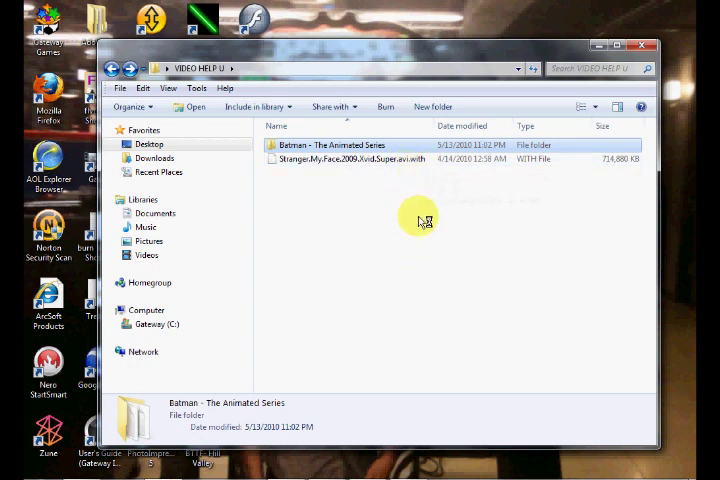
double_click(415, 164)
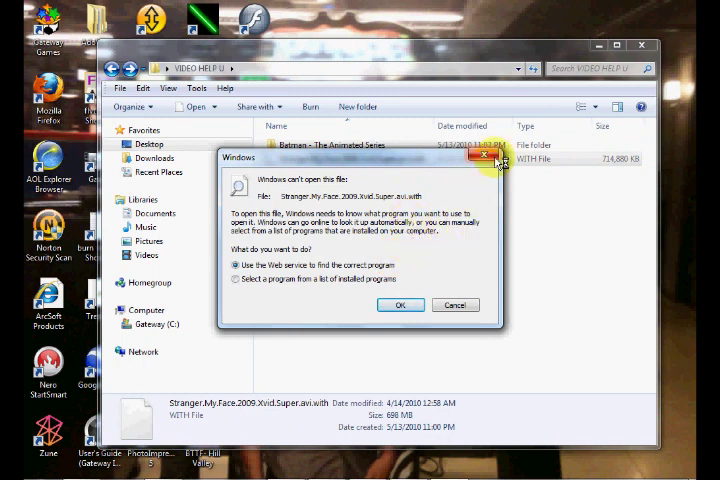
click(497, 160)
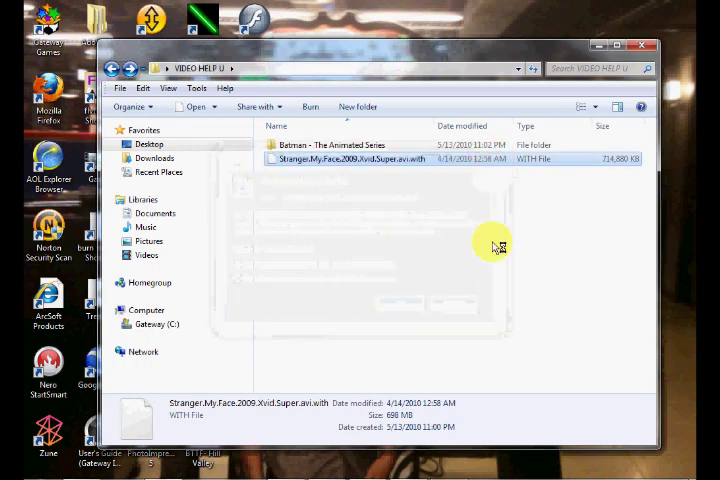
Step: Open the Batman folder and find that 01. On Leather Wings.xvid won't open
double_click(405, 147)
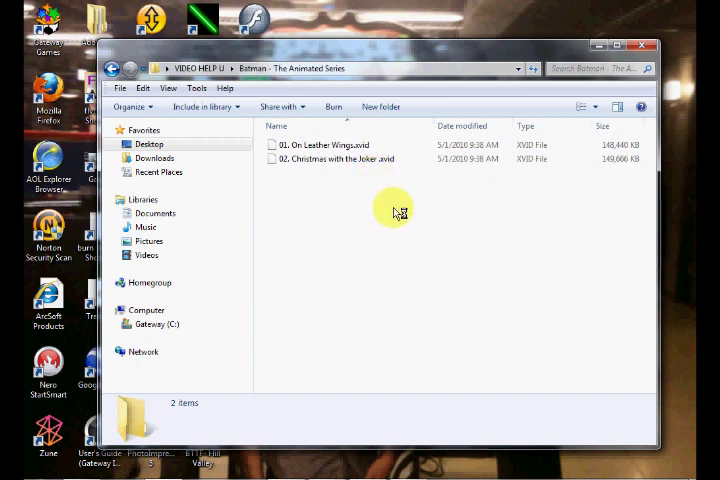
double_click(395, 146)
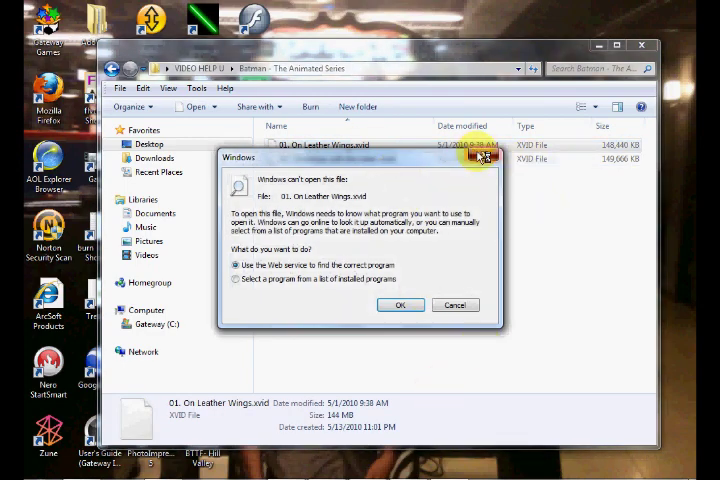
click(484, 157)
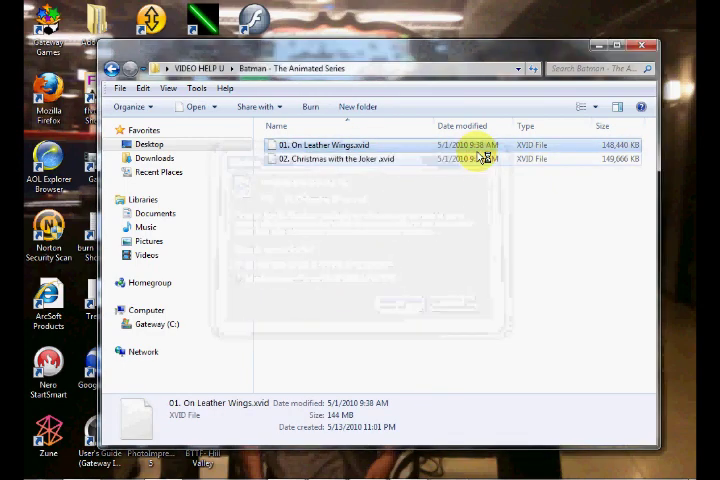
Step: Rename 01. On Leather Wings from .xvid to .avi, accept the extension change, and play it
right_click(362, 150)
click(393, 306)
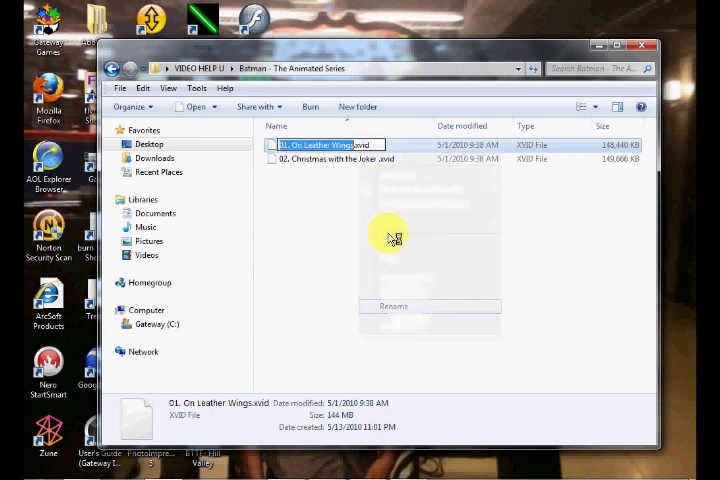
click(380, 145)
right_click(360, 145)
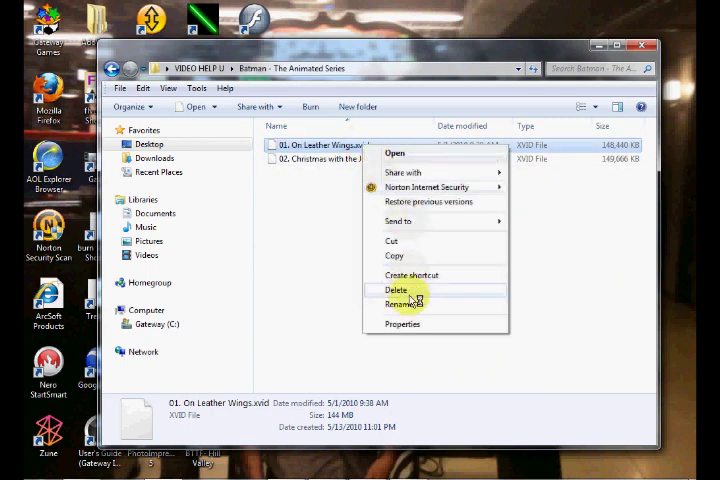
click(400, 304)
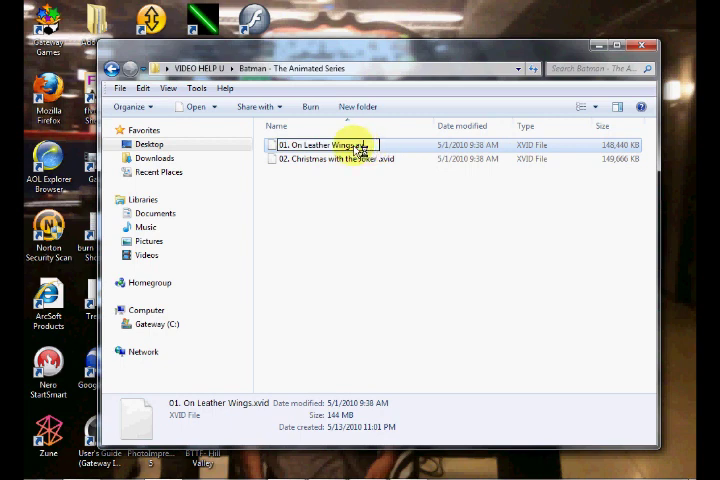
text(avi)
key(Return)
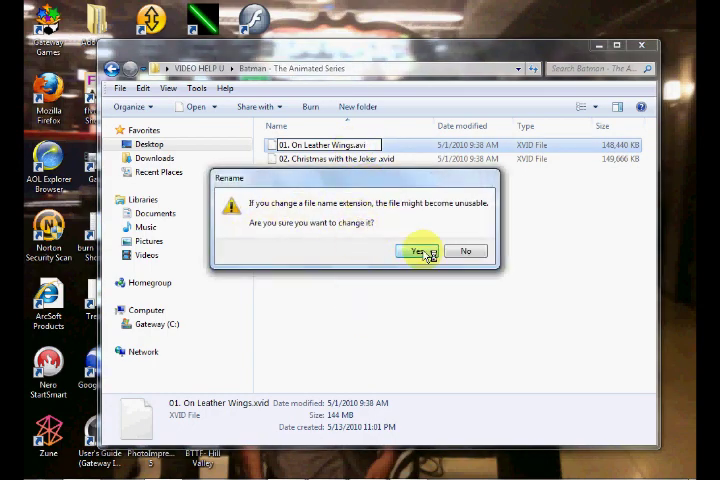
click(428, 252)
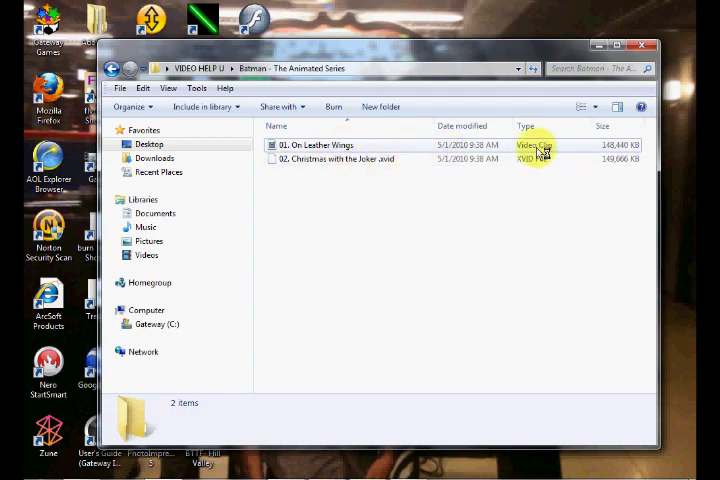
double_click(360, 146)
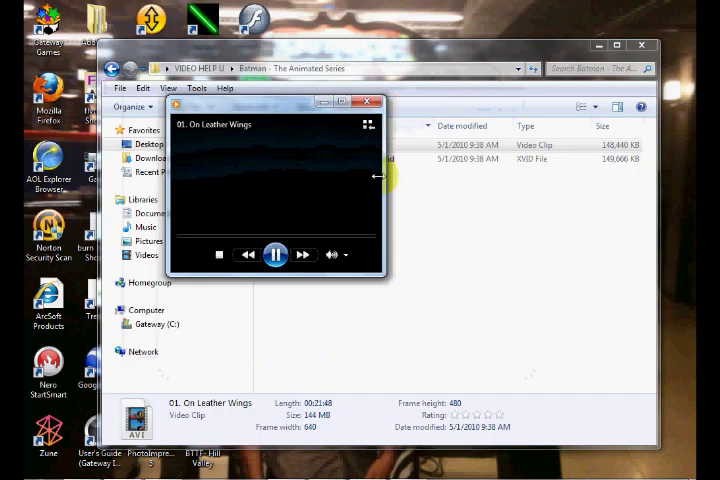
mouse_move(383, 270)
mouse_down()
mouse_move(490, 298)
mouse_move(600, 395)
mouse_up()
drag(400, 105, 362, 80)
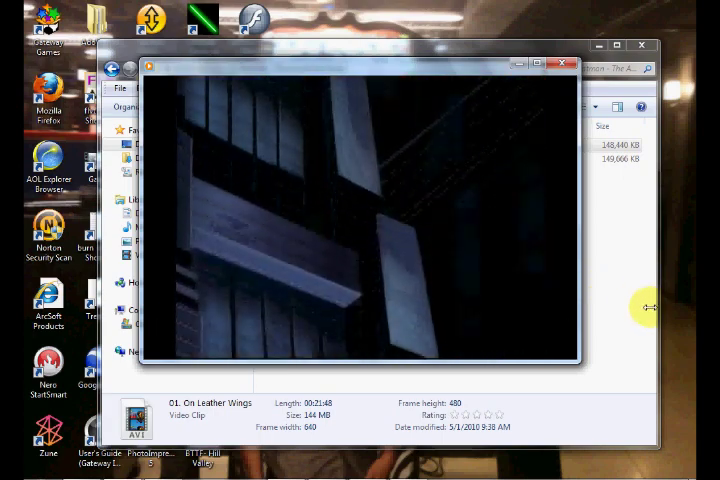
click(217, 325)
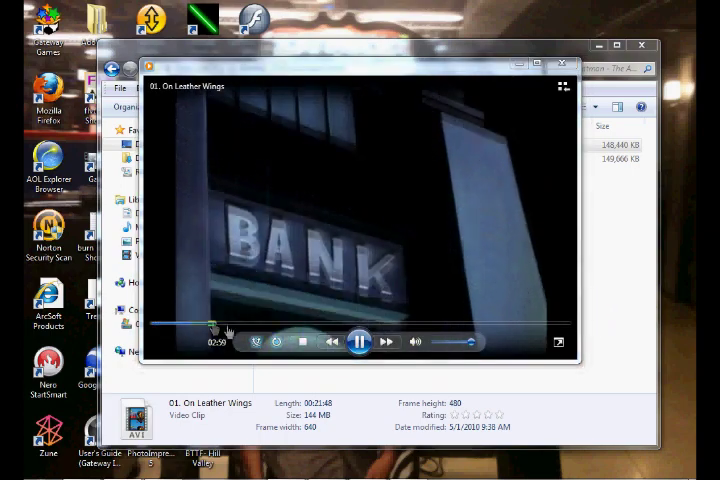
click(322, 325)
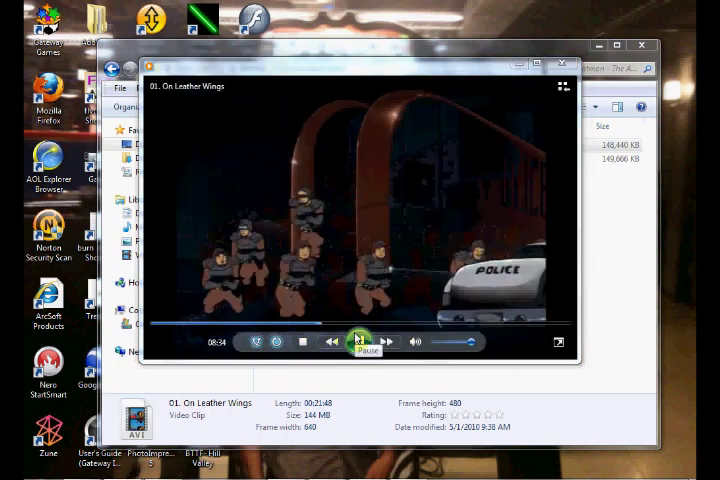
click(562, 63)
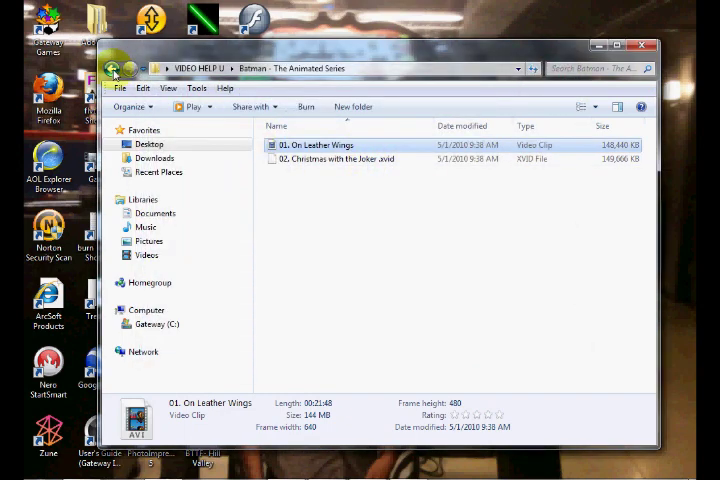
right_click(348, 150)
Step: Skip On Leather Wings.avi to about one minute in VLC, close it, and return to VIDEO HELP U
click(592, 283)
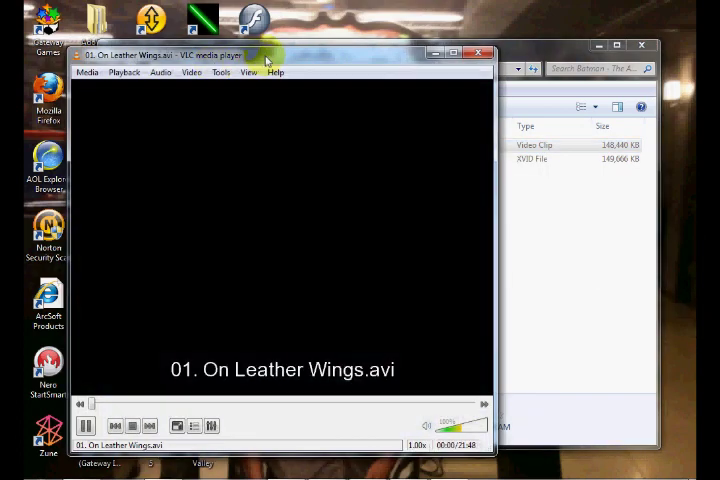
drag(268, 58, 324, 53)
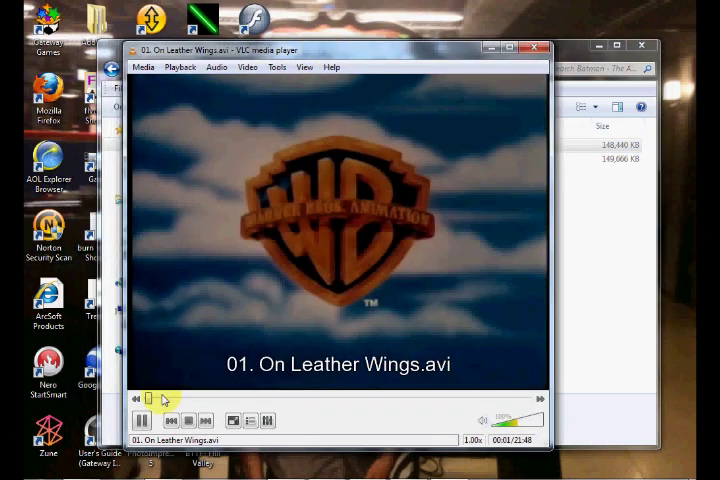
drag(150, 403, 188, 403)
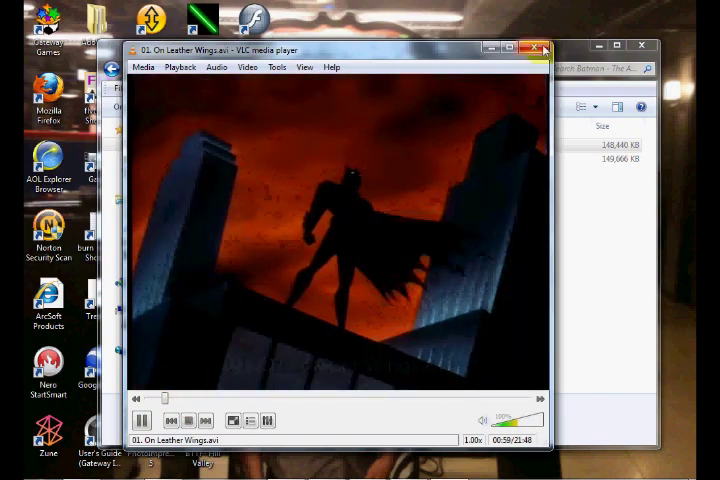
click(534, 48)
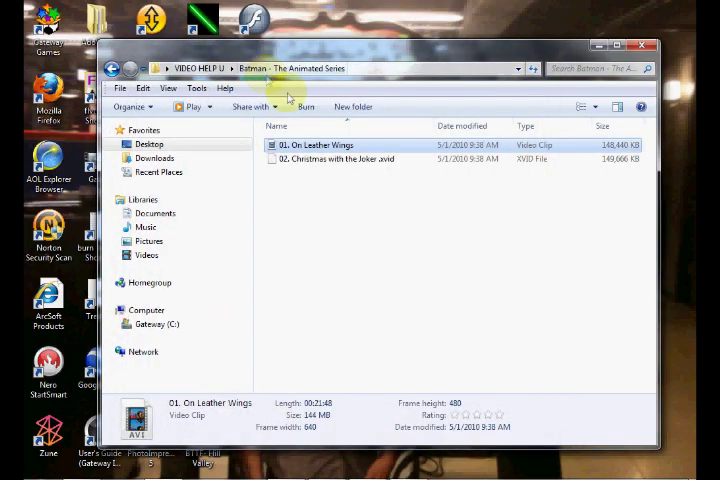
click(199, 68)
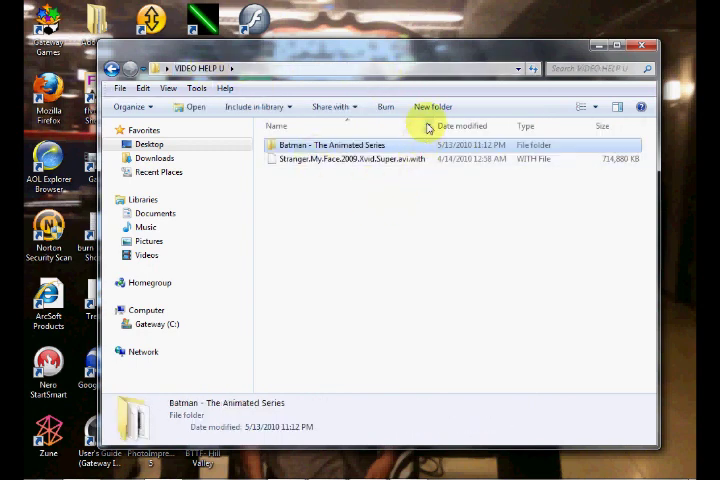
Step: Replace Stranger.My.Face.2009.Xvid.Super's .with ending with .avi and accept the extension warning
double_click(383, 150)
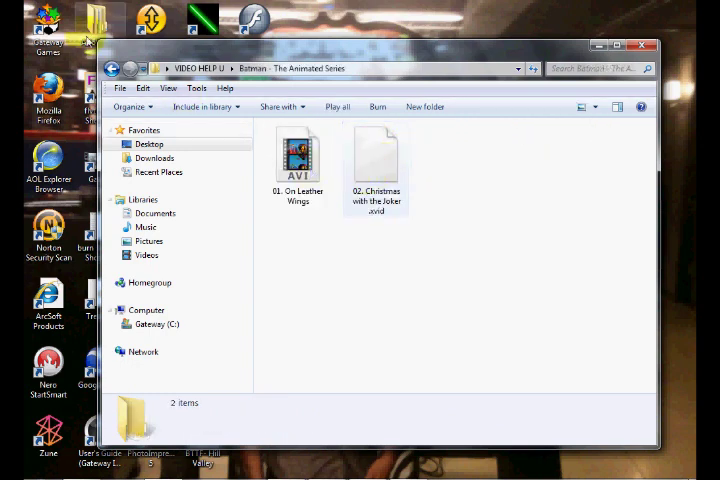
click(112, 68)
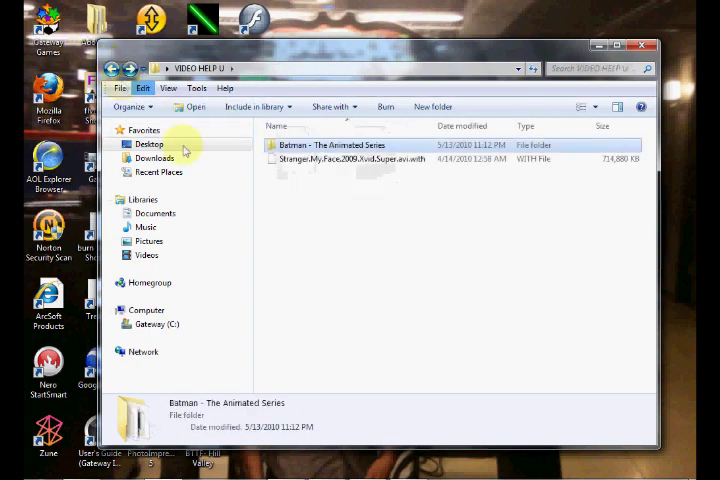
right_click(394, 162)
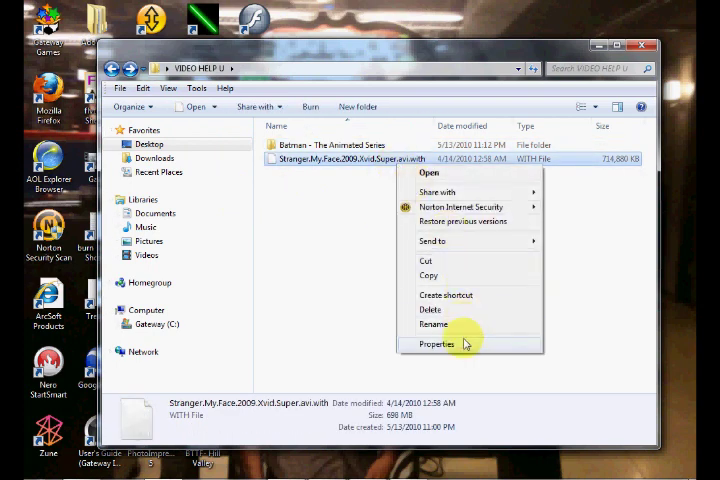
click(433, 324)
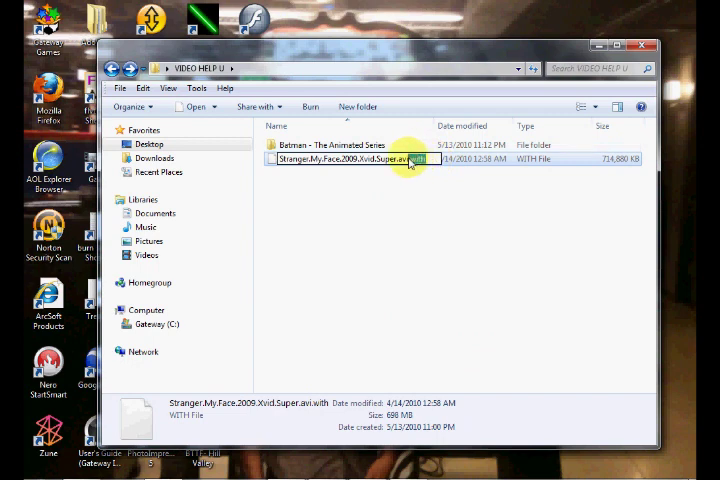
drag(410, 161, 506, 163)
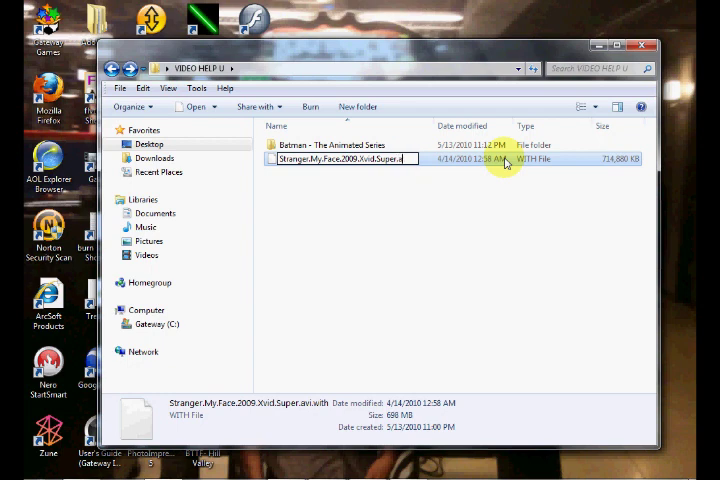
key(Return)
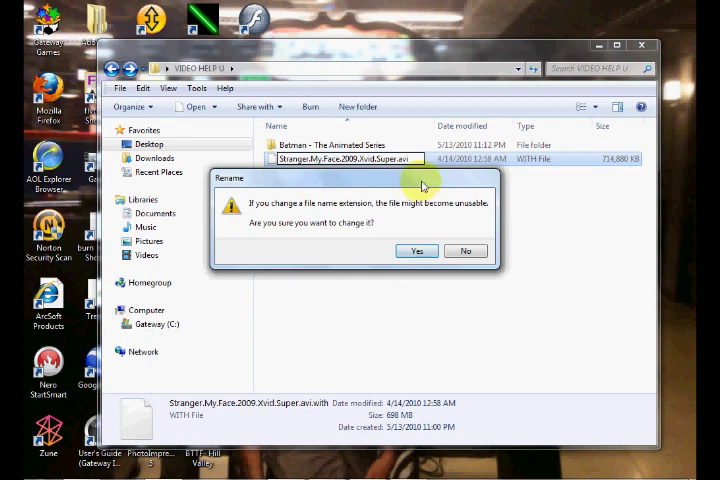
drag(422, 183, 441, 191)
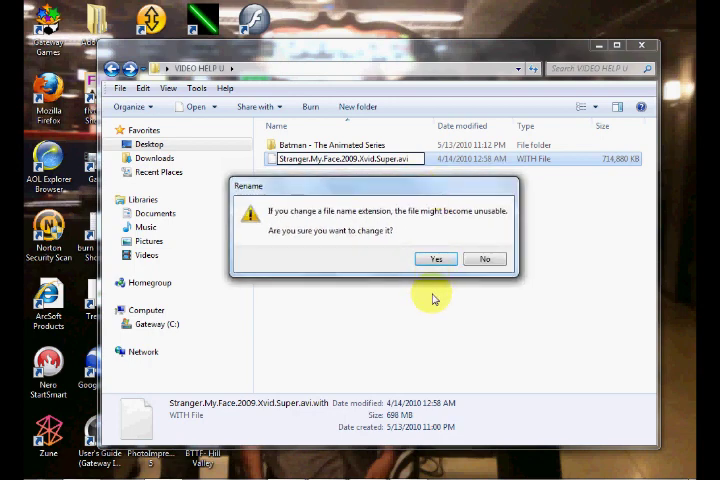
click(436, 259)
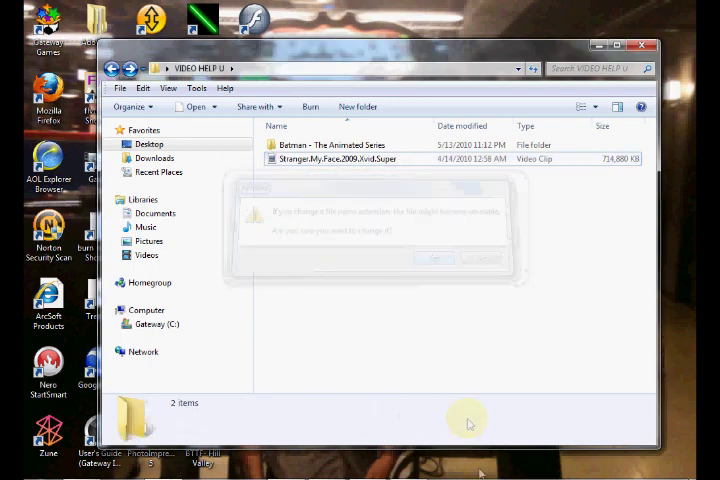
Step: Open Stranger.My.Face in VLC, check playback near 10, 18 and 21 minutes, then close it
right_click(334, 160)
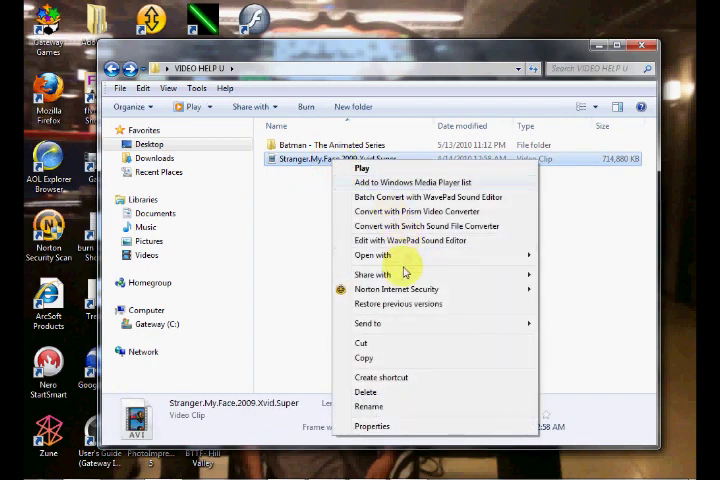
mouse_move(372, 255)
click(583, 299)
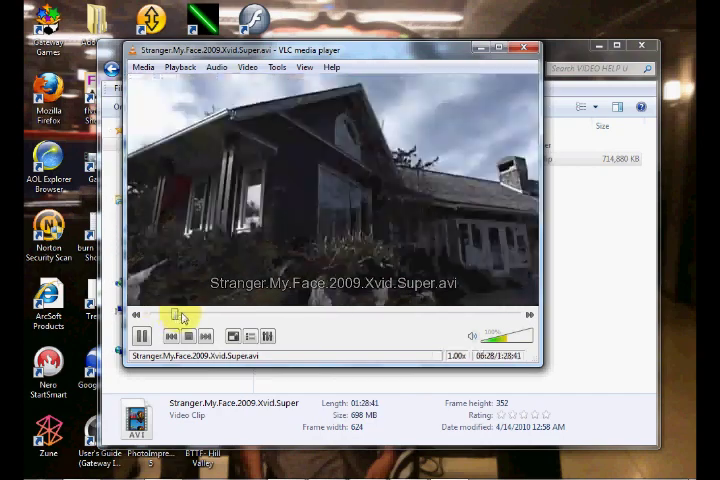
drag(178, 315, 192, 315)
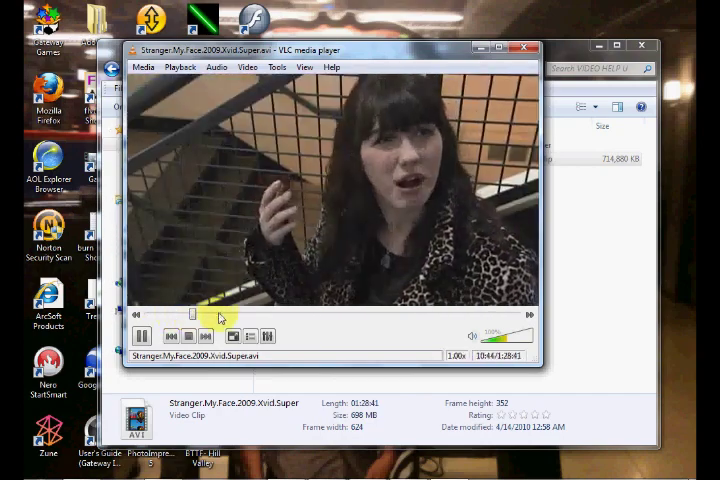
click(222, 316)
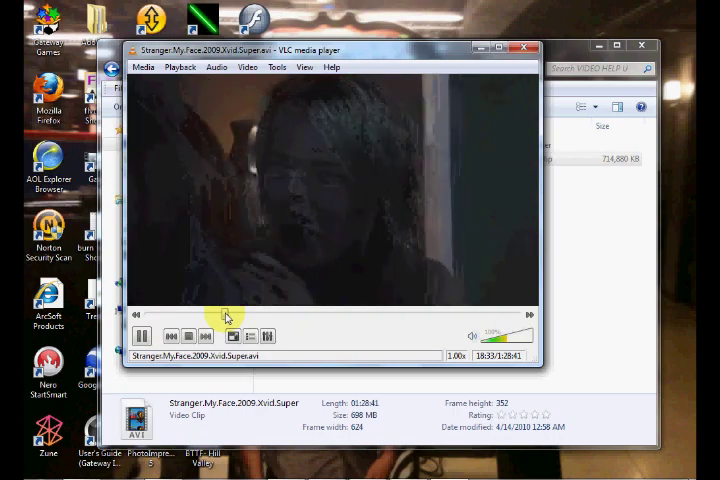
drag(226, 316, 237, 316)
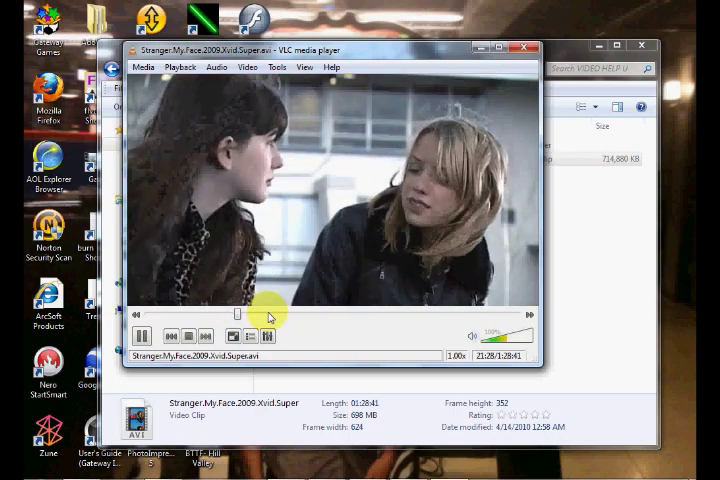
click(521, 48)
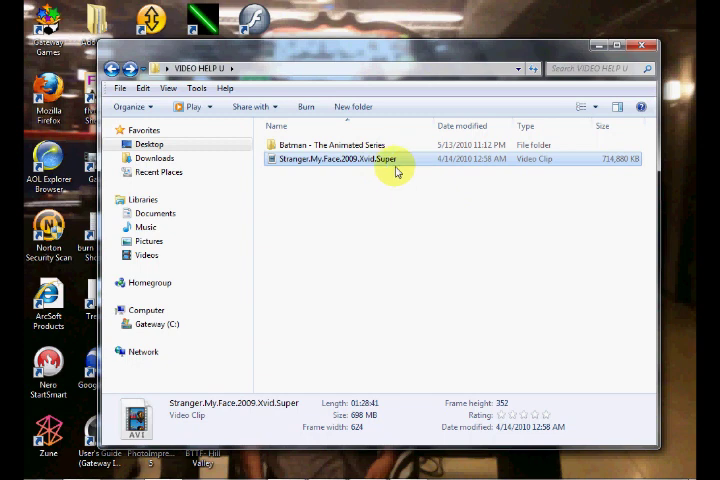
Step: Look inside the Batman folder, then go back to VIDEO HELP U
double_click(366, 144)
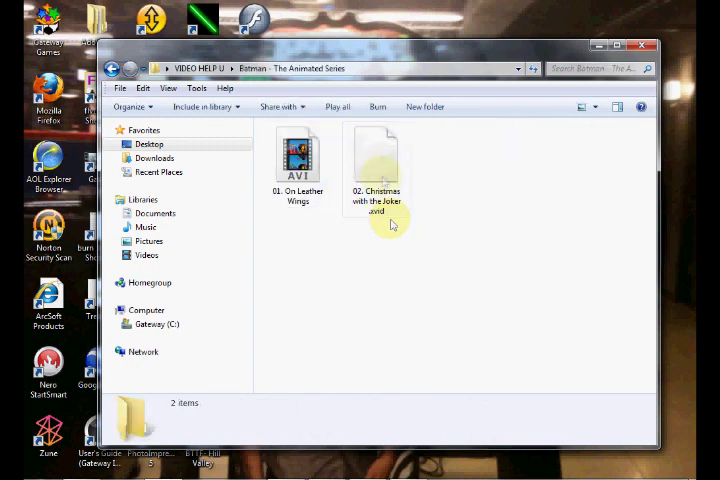
click(111, 68)
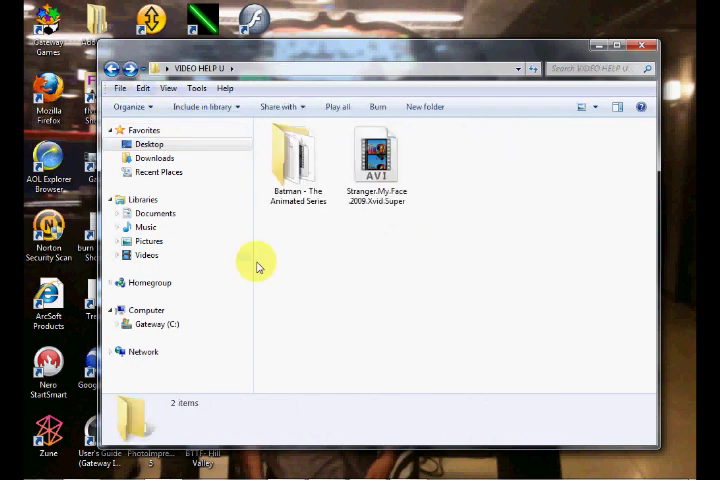